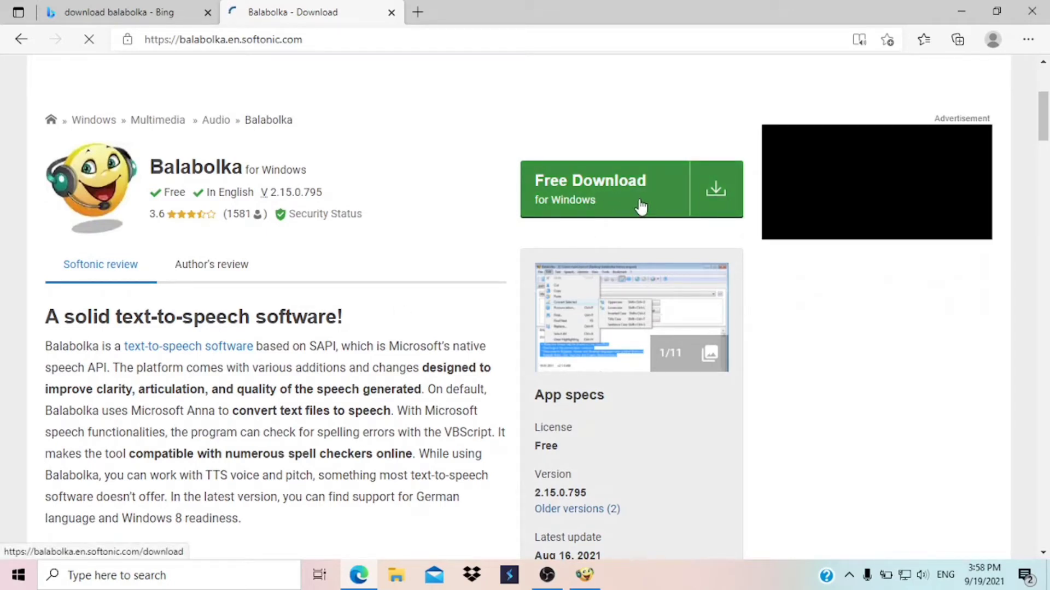
- Switch to Balabolka and look at the available SAPI 5 voices
key(alt+Tab)
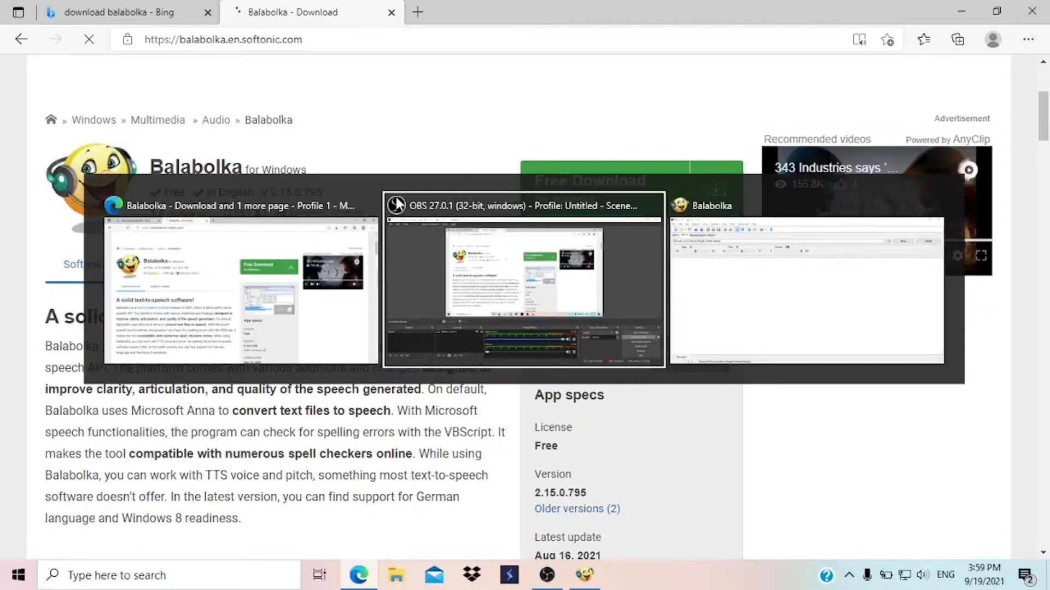
key(alt+Tab)
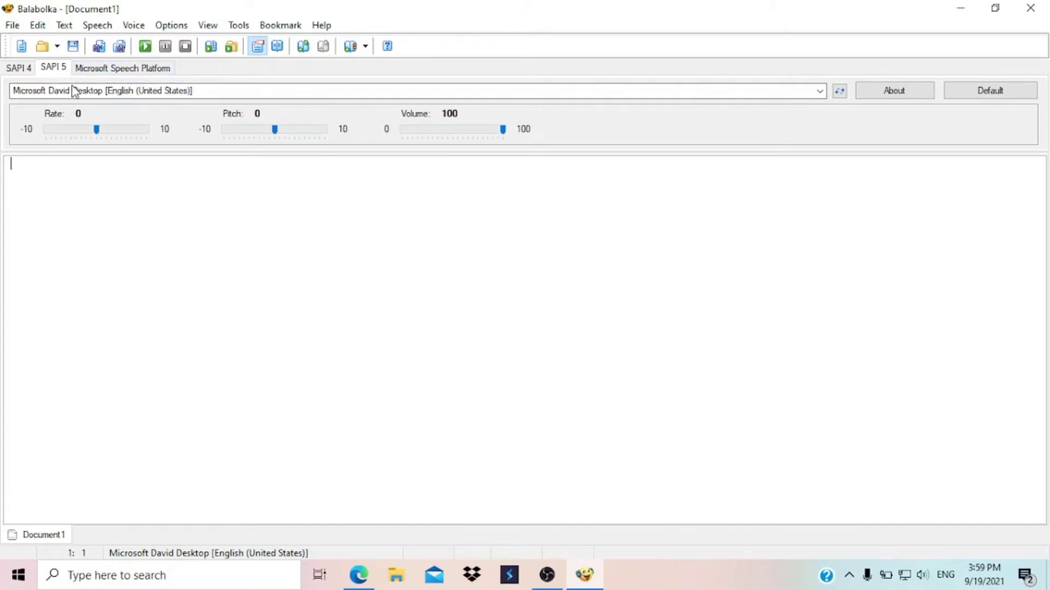
click(820, 93)
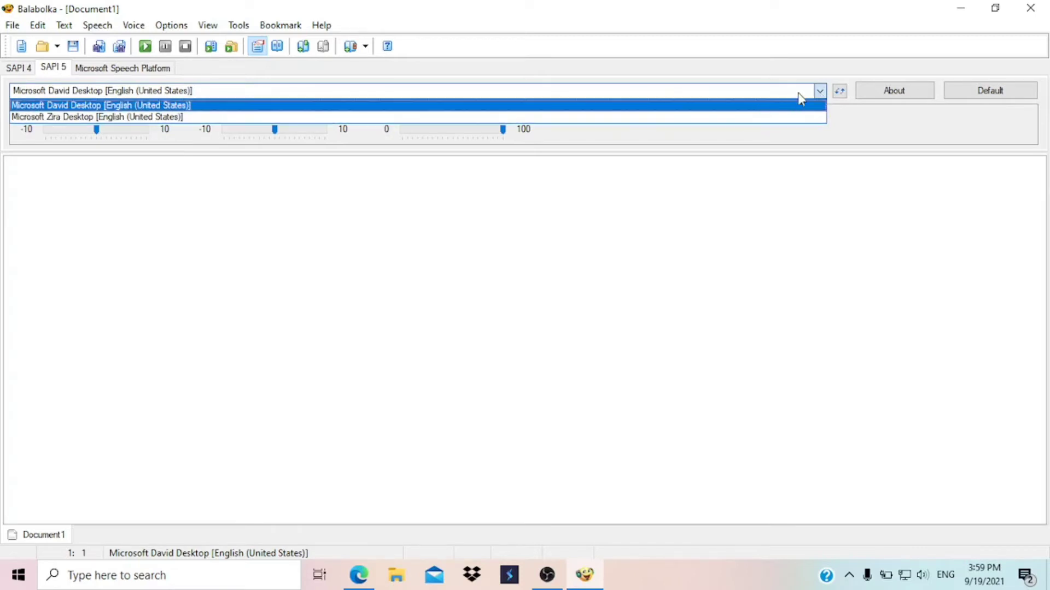
click(819, 92)
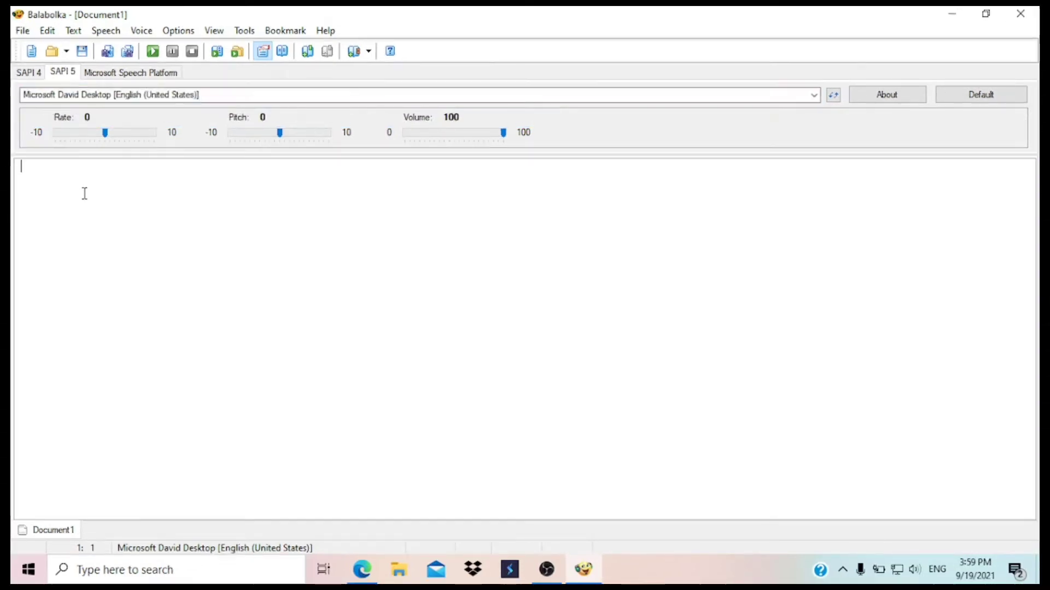
- Enter "if the pizza has round shape and why the pizza box is square?" in the document and have it read aloud
text(if the pizz)
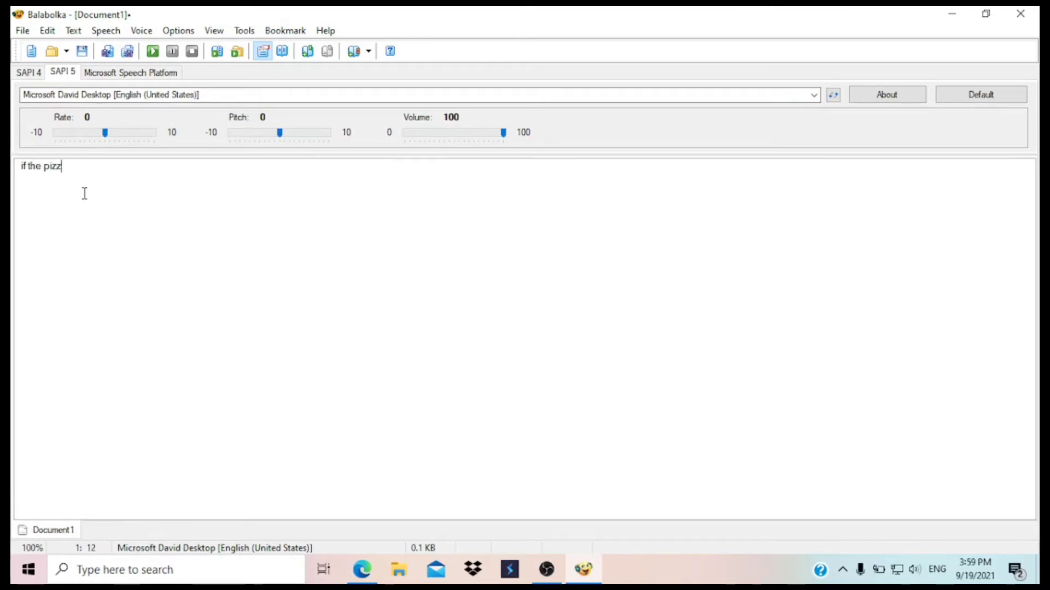
text(a has round s)
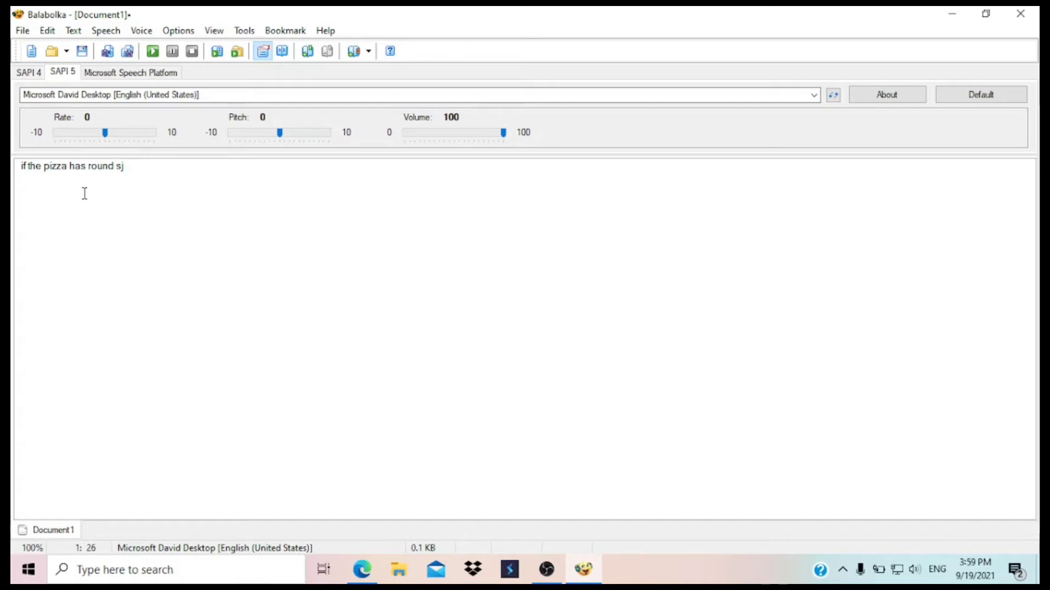
text(hape )
text(and wh)
text(y )
text(the pizza)
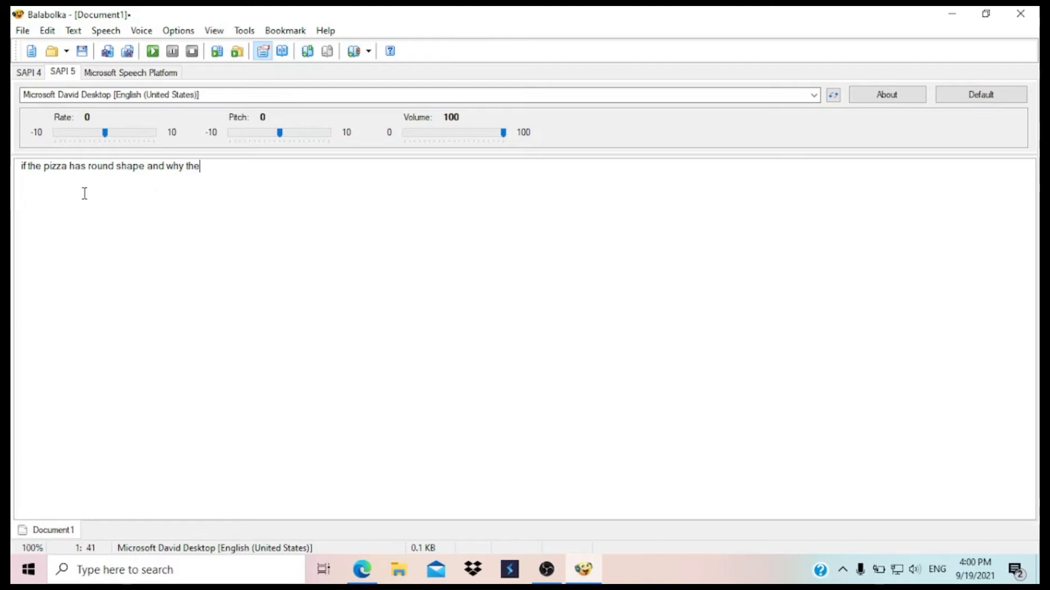
text( bos)
key(BackSpace)
text(x )
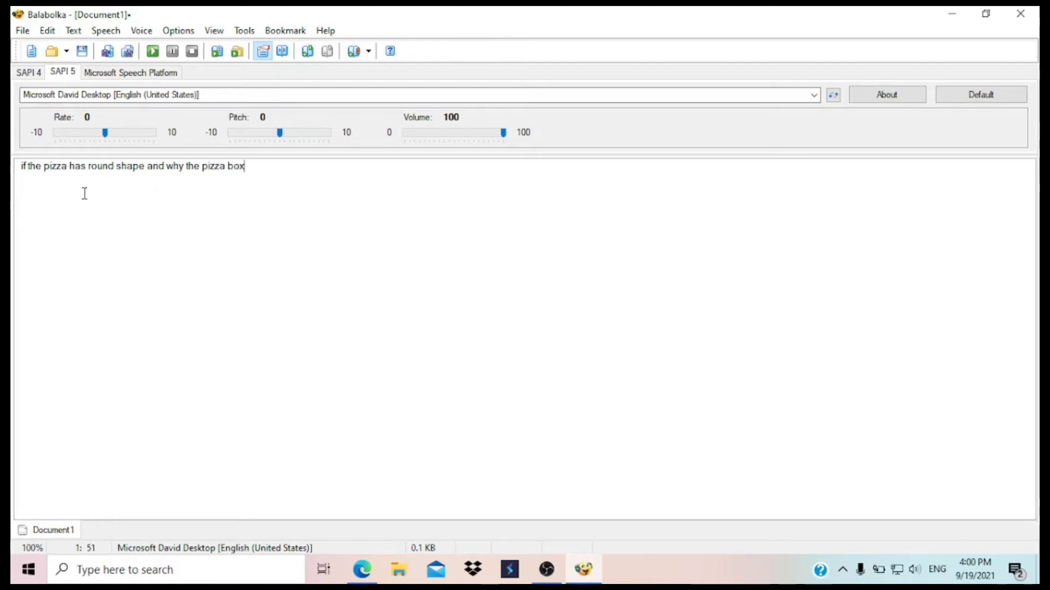
text(is square?)
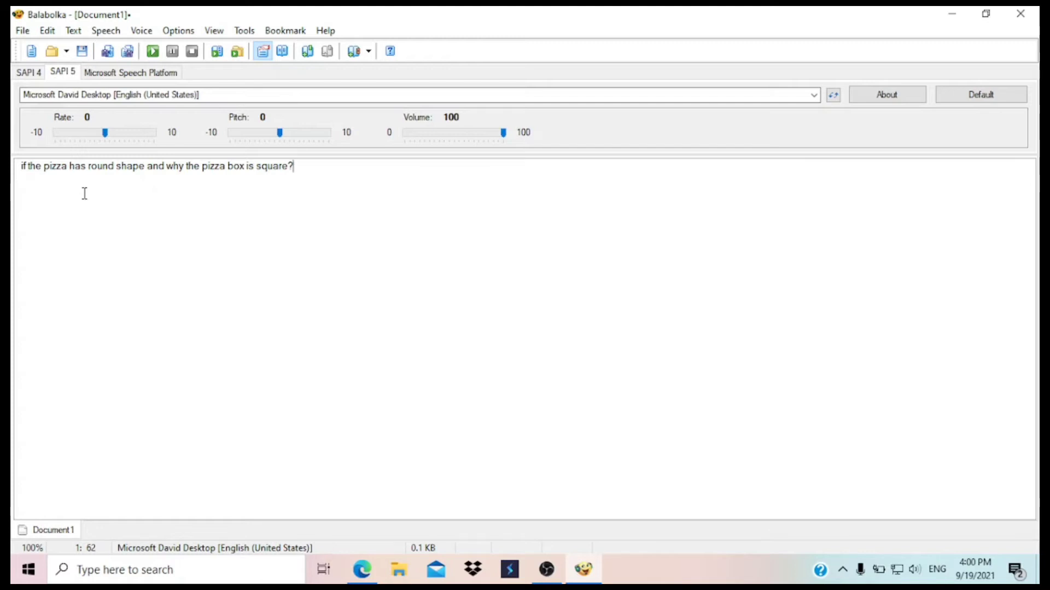
click(156, 54)
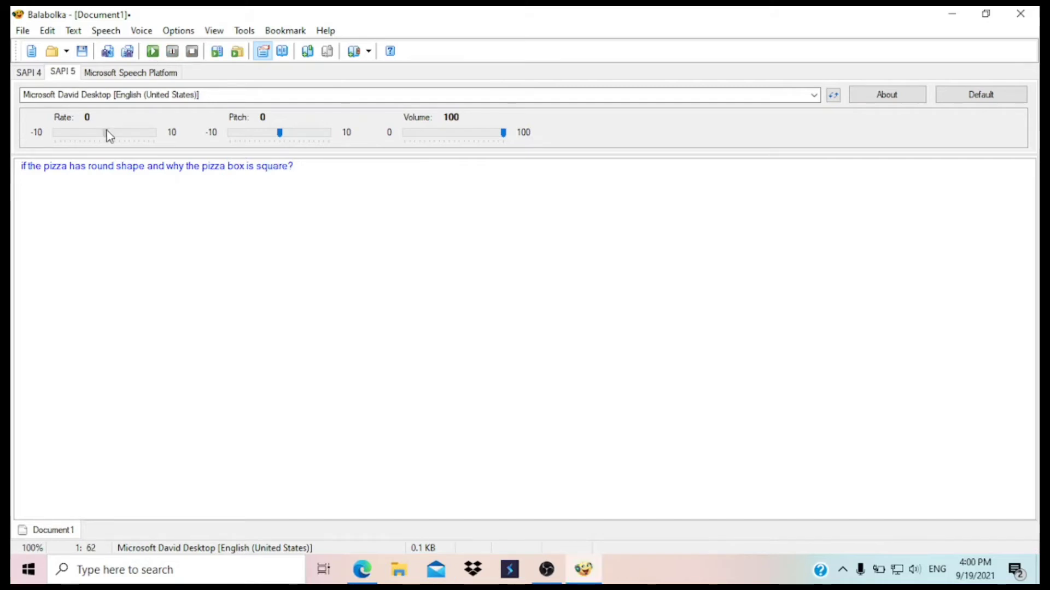
- Set the speech rate to -1, the pitch to 2 and the volume to 100 for the SAPI 5 voice
drag(107, 132, 101, 132)
drag(279, 133, 289, 134)
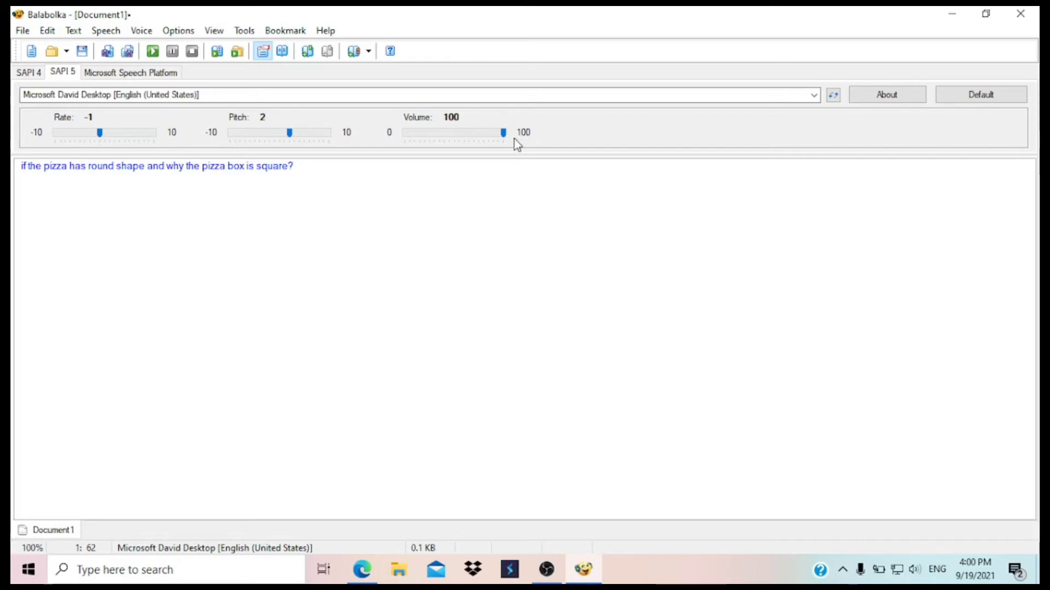
mouse_move(502, 133)
mouse_down()
mouse_move(484, 134)
mouse_move(516, 137)
mouse_up()
- Open the online TTS service tool for saving text as an audio file
click(25, 31)
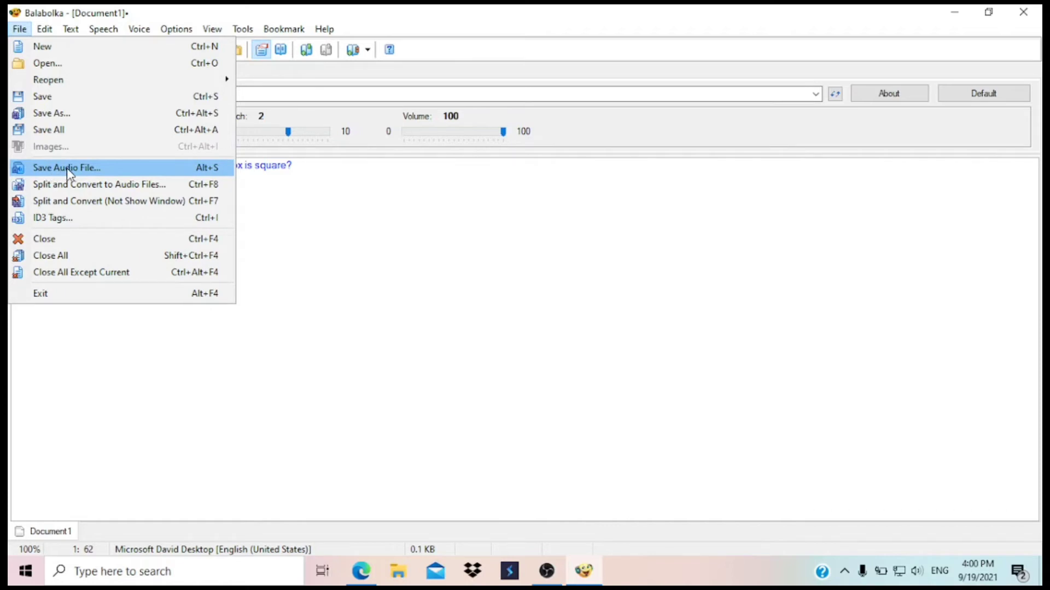
click(274, 189)
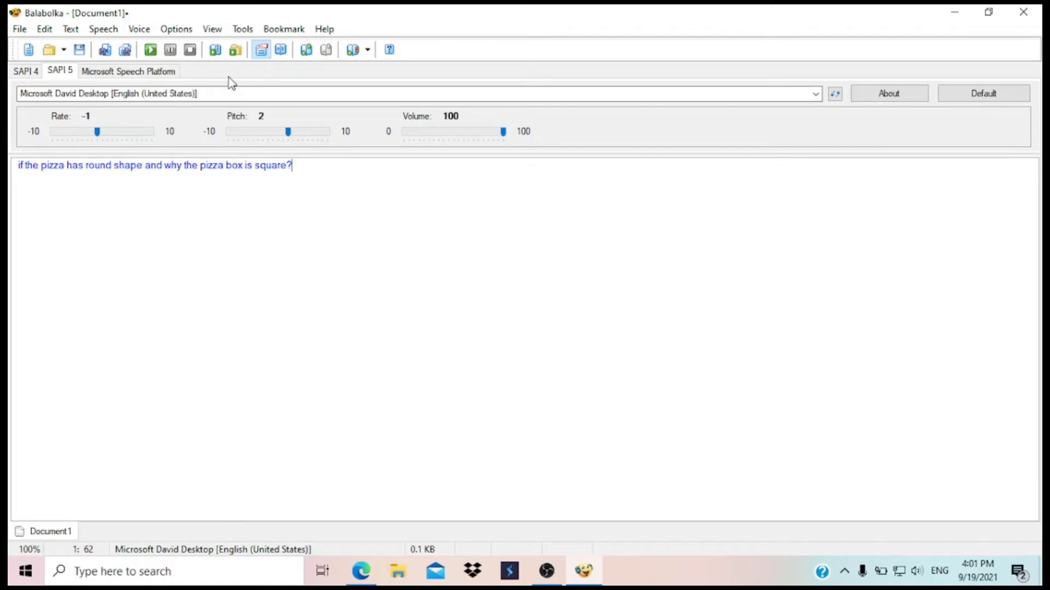
click(246, 30)
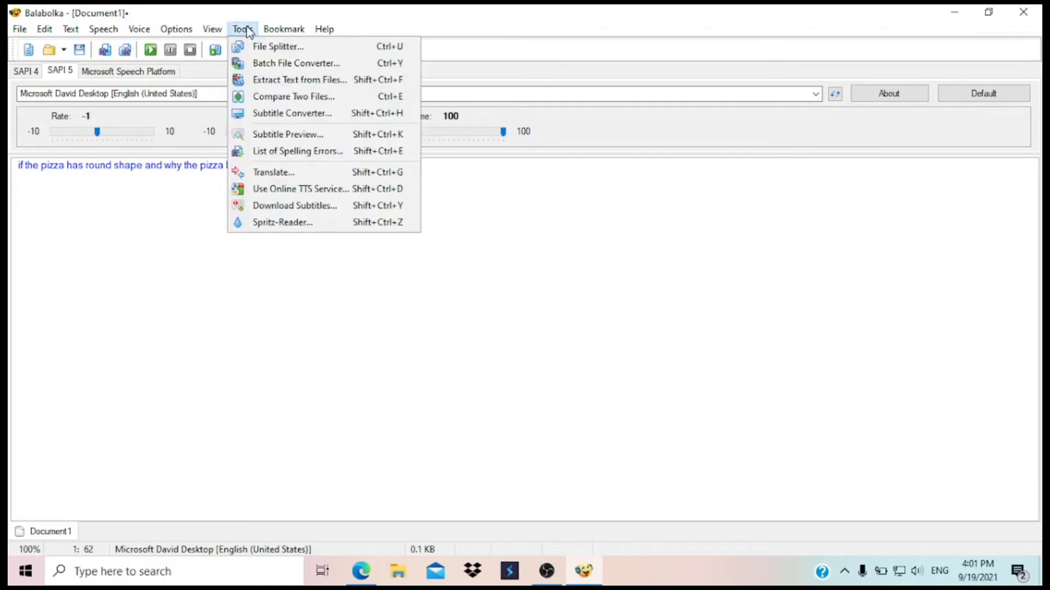
click(270, 192)
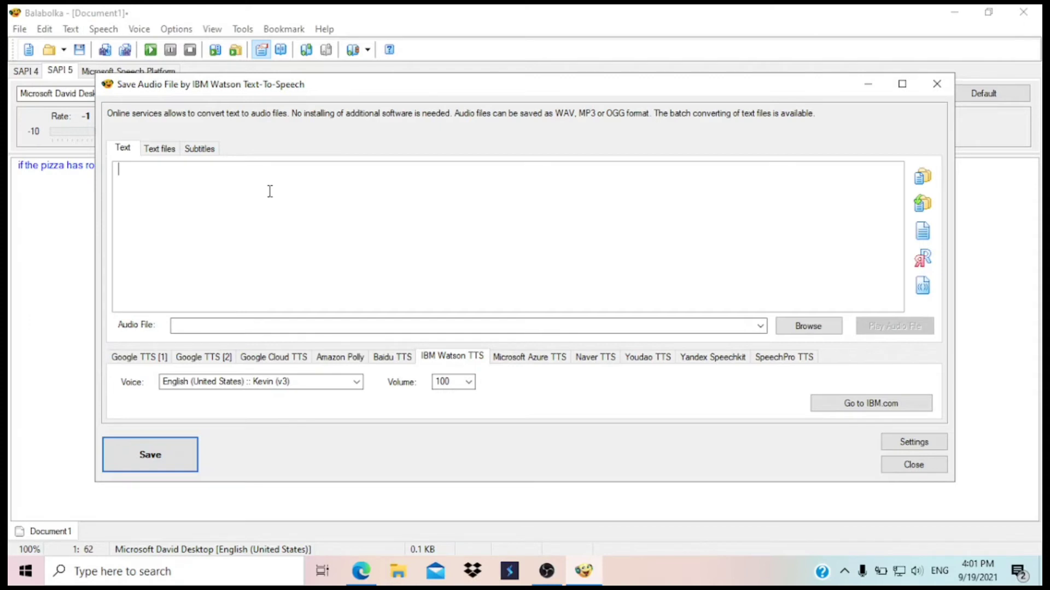
- Examine the settings offered by each online speech service, from Google TTS [1] through SpeechPro TTS
click(146, 361)
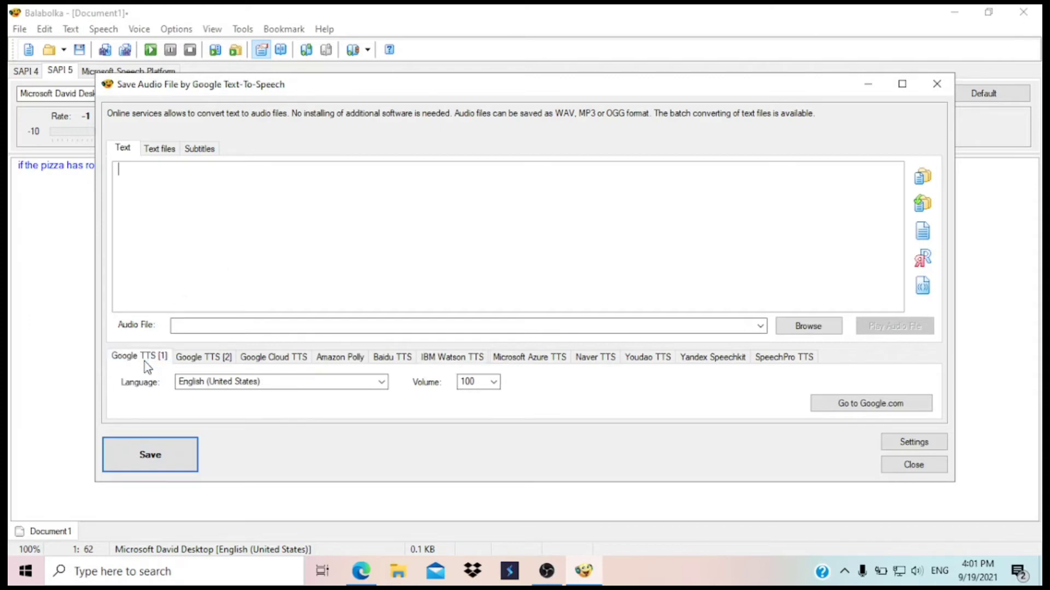
click(192, 358)
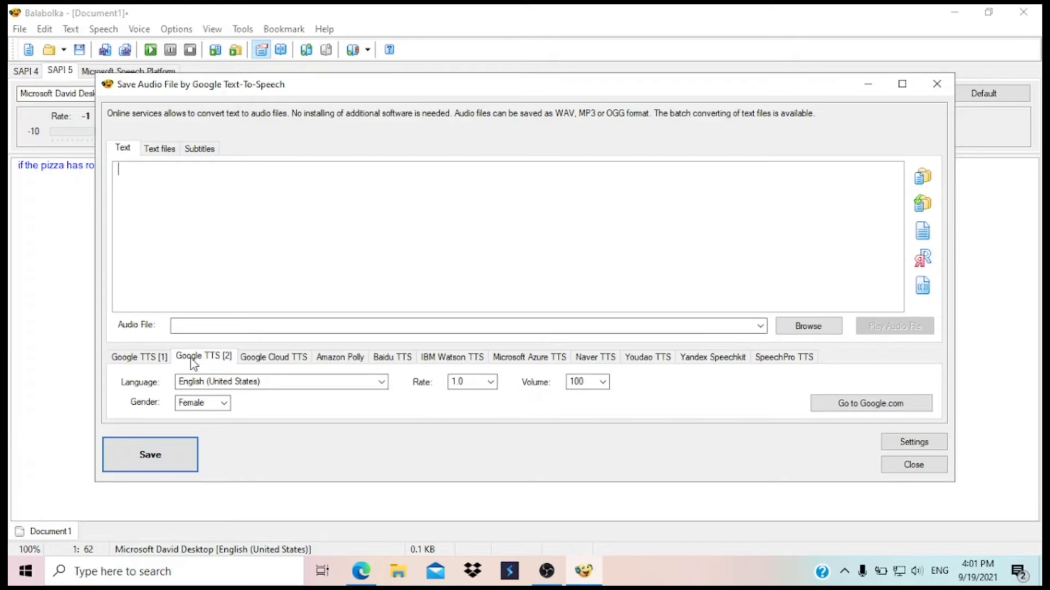
click(257, 361)
click(334, 361)
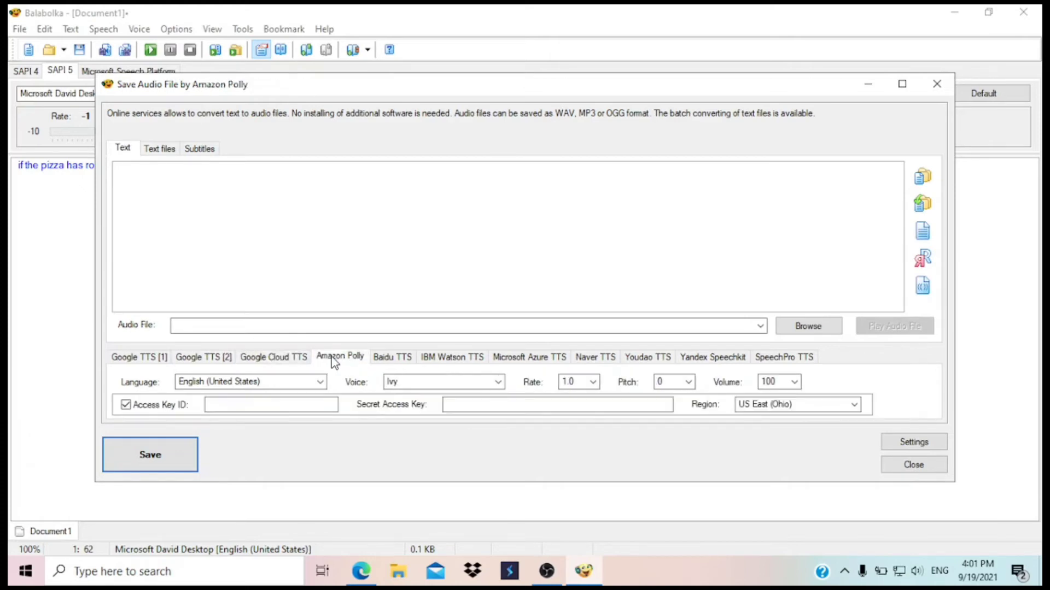
click(412, 362)
click(444, 363)
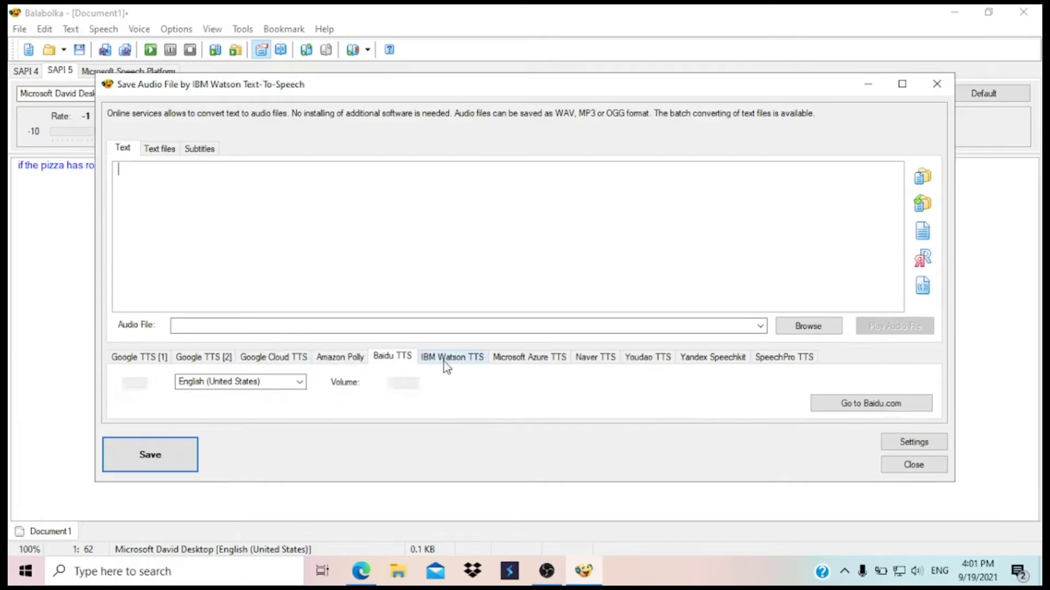
click(527, 358)
click(590, 362)
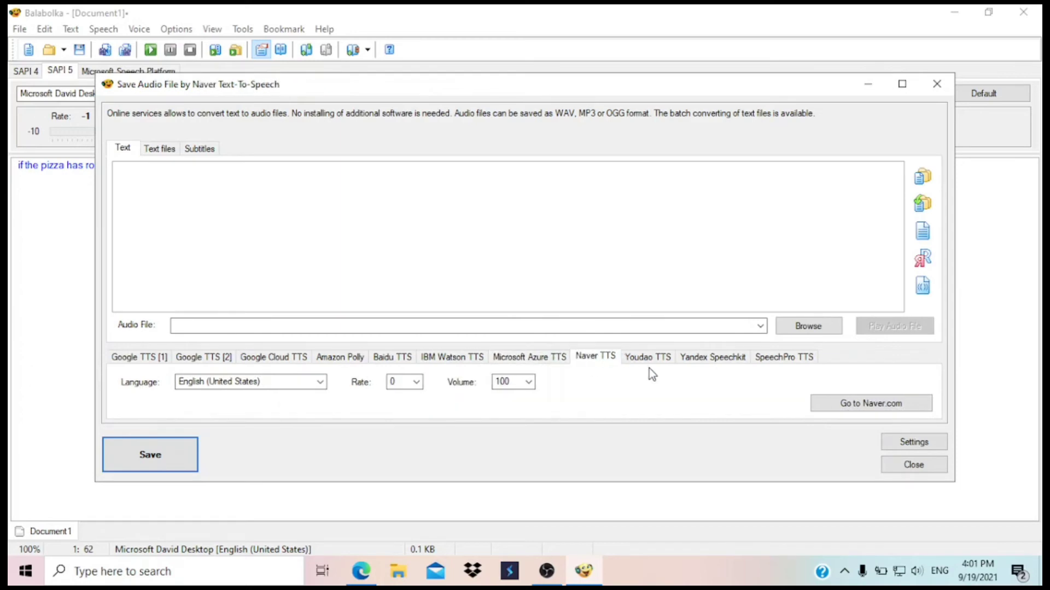
click(646, 358)
click(701, 358)
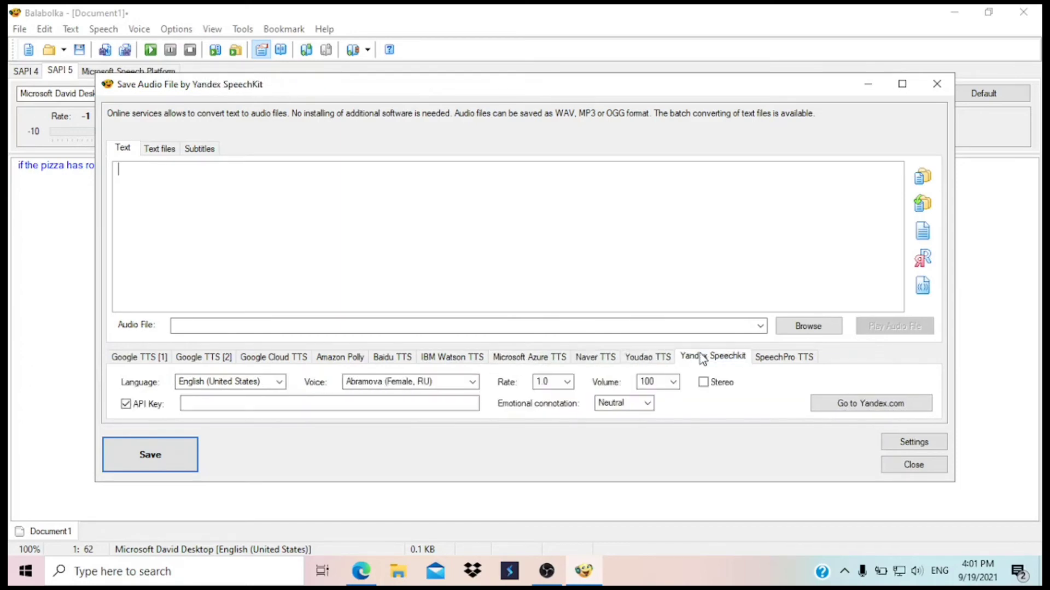
click(785, 362)
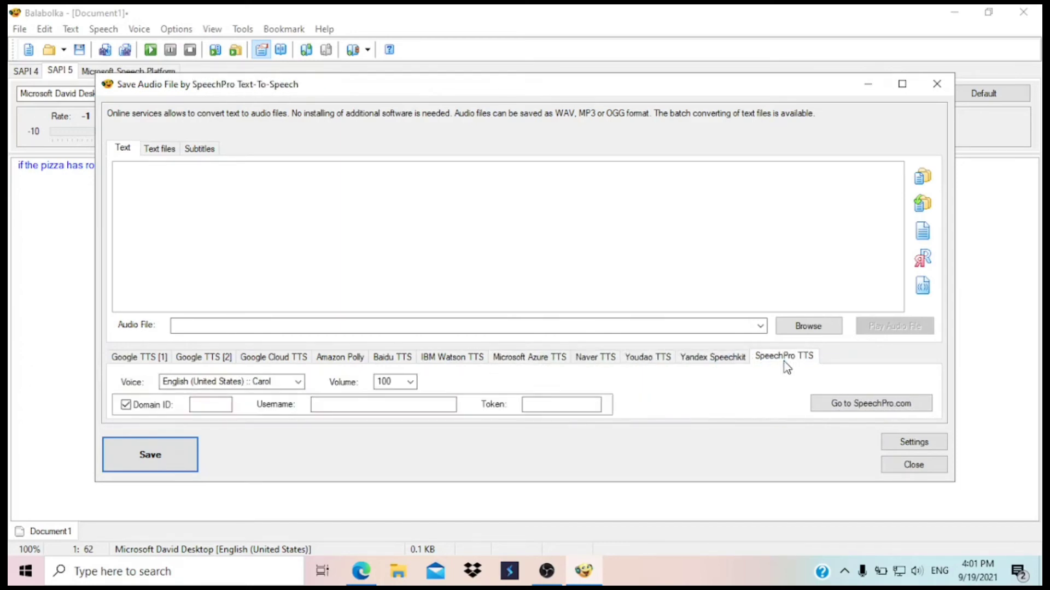
- Choose IBM Watson TTS as the service and English (United States) :: Michael as its voice
click(445, 361)
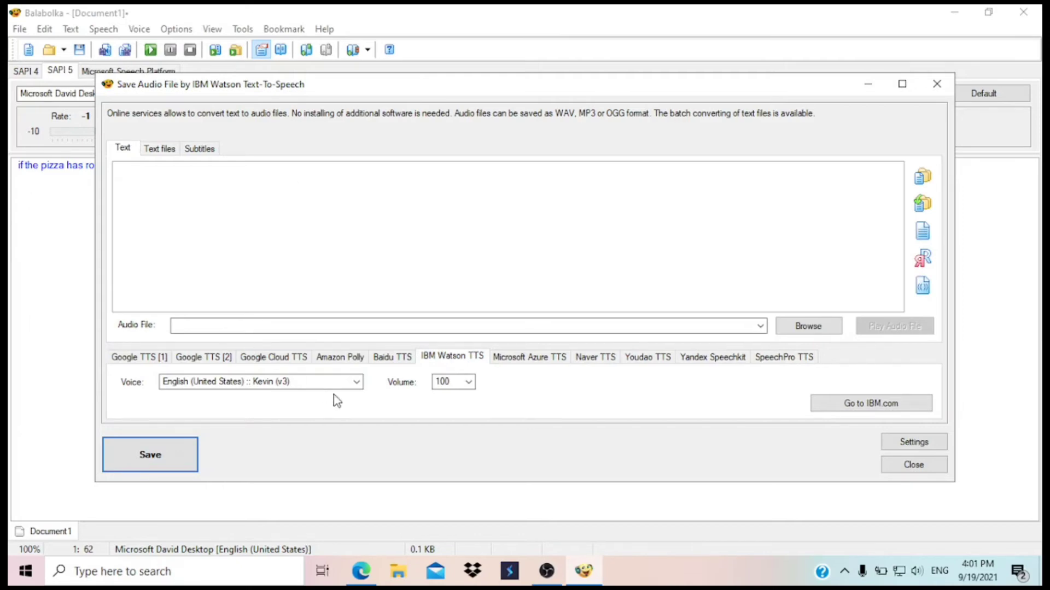
click(360, 387)
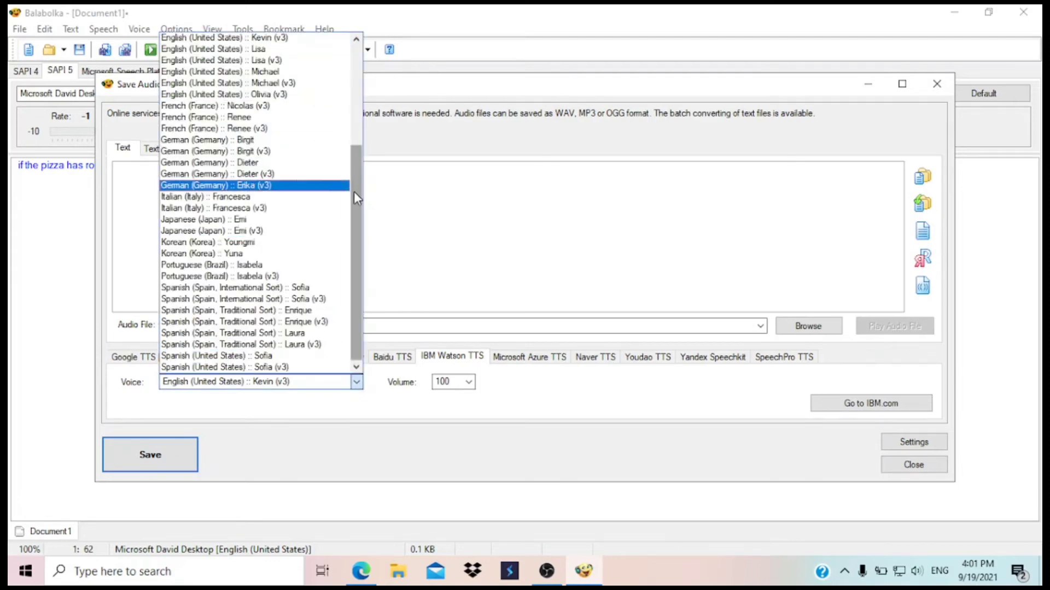
drag(354, 191, 361, 131)
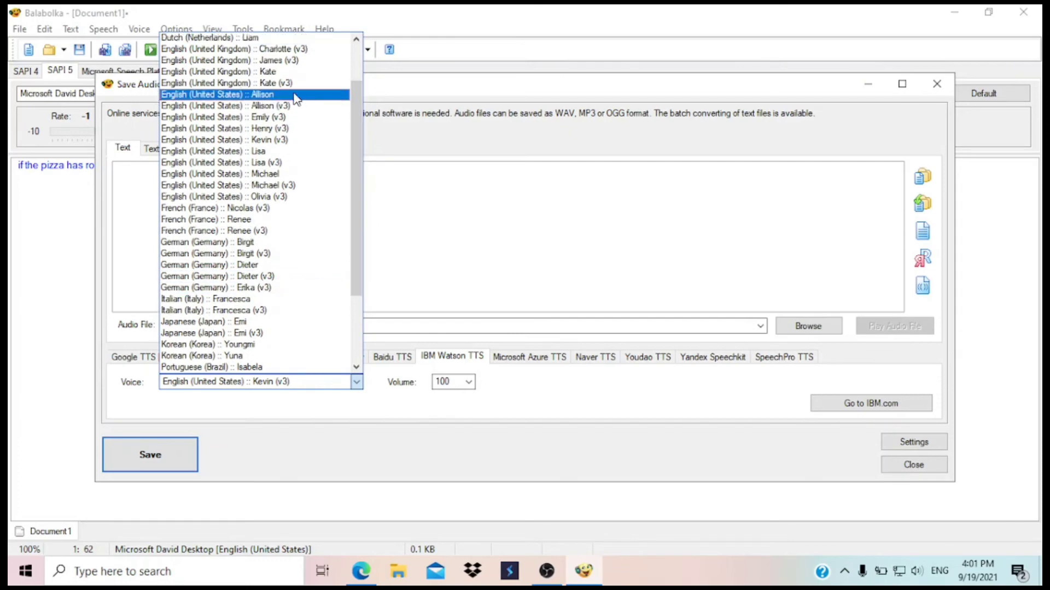
click(289, 176)
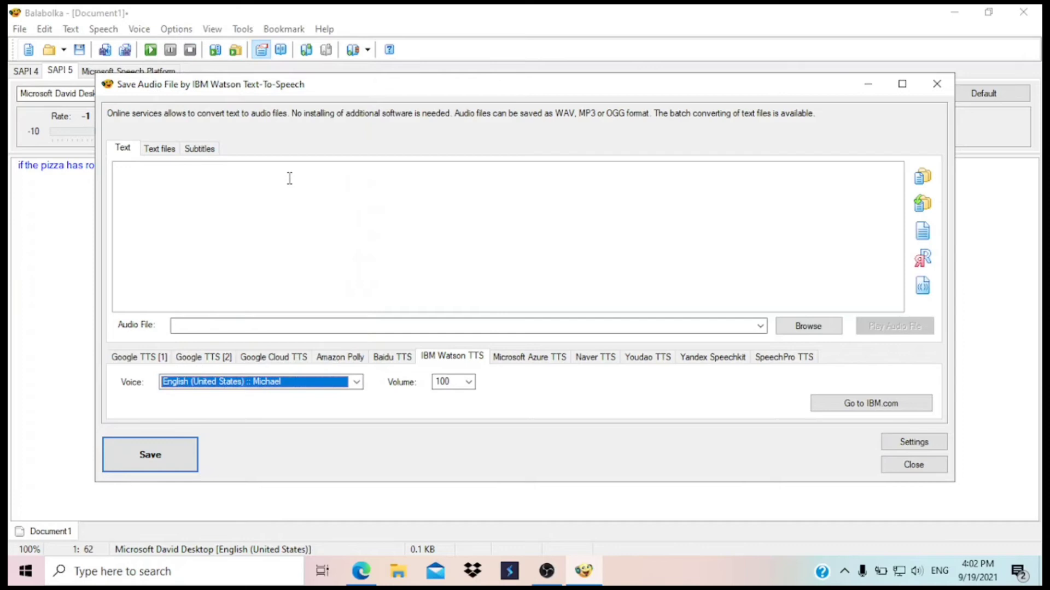
- Enter the lines "if the pizza has round shape and why the pizza box is square?" and "if you have brain why isn't working? lol"
click(234, 195)
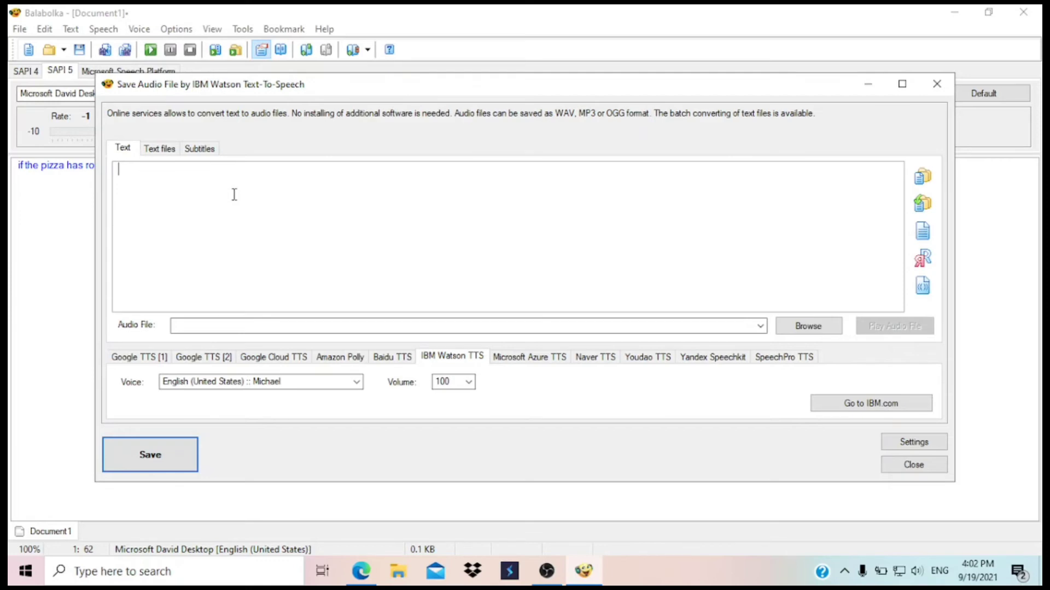
text(if the pizza )
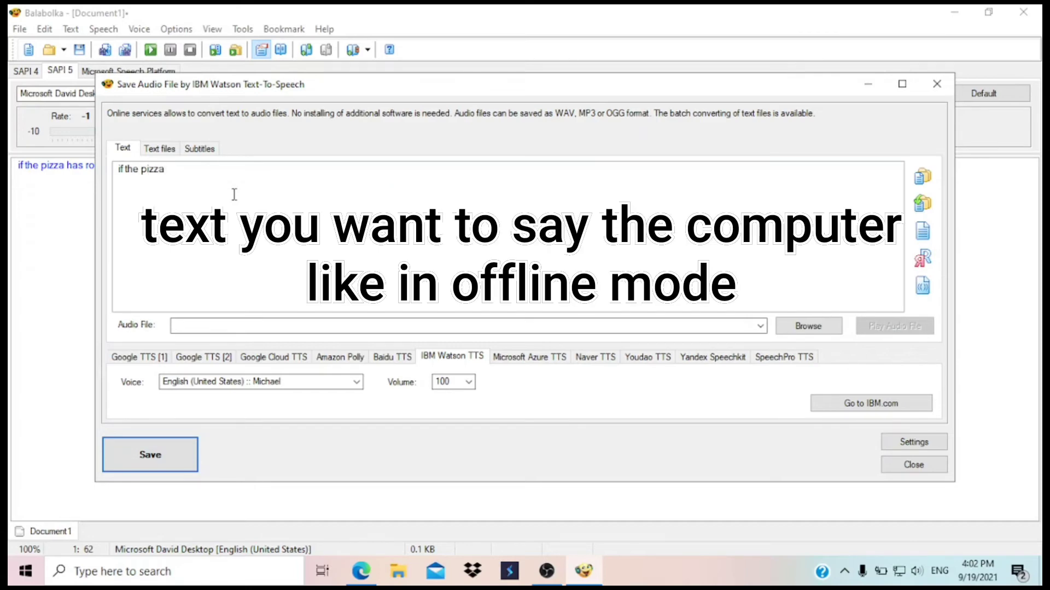
text(has round shape )
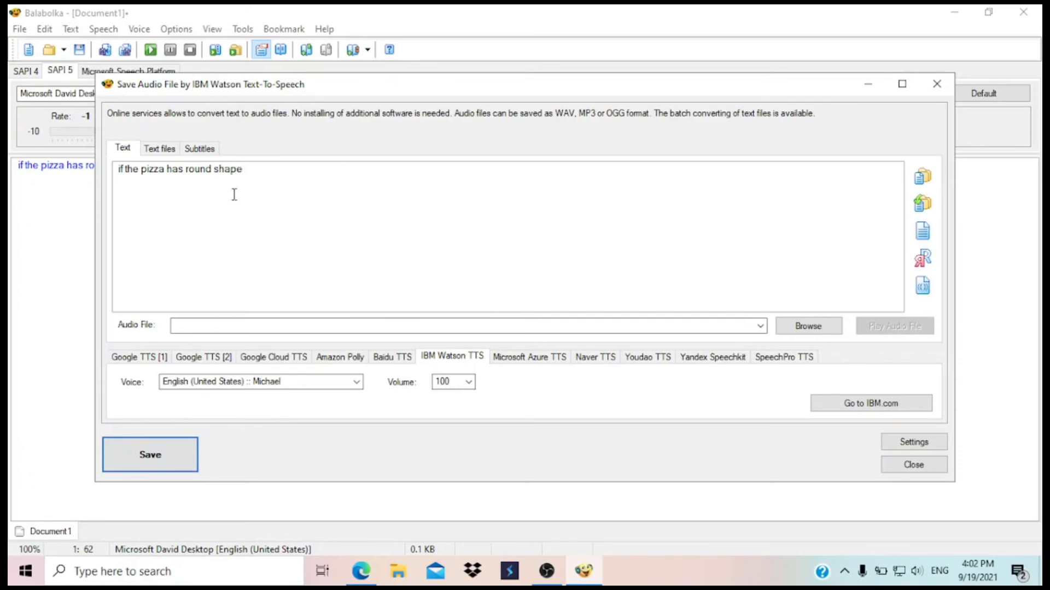
text(and why the pizza bo)
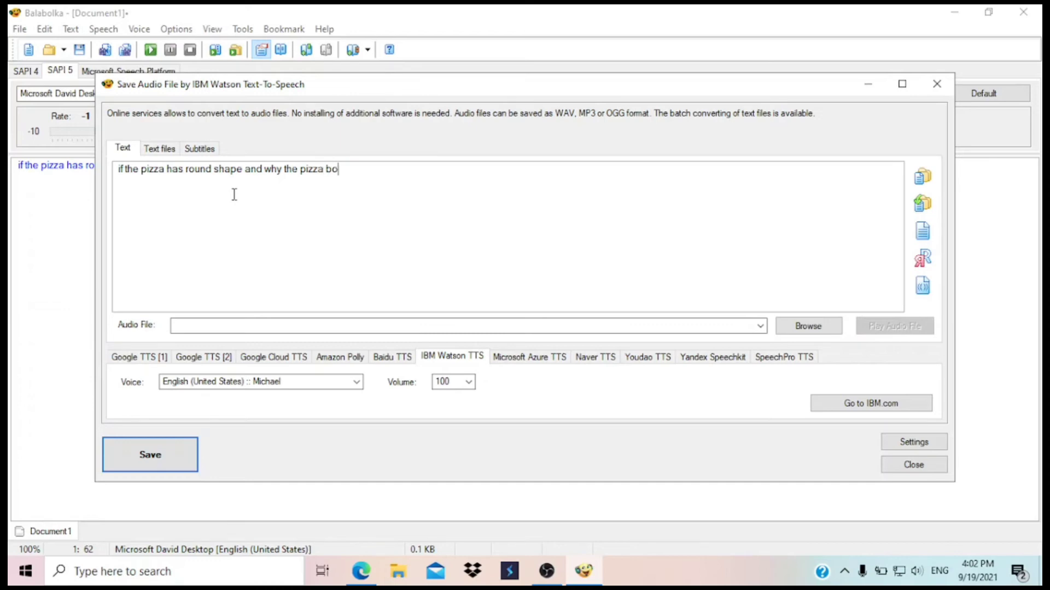
text(x is square?)
key(Return)
text(if you have)
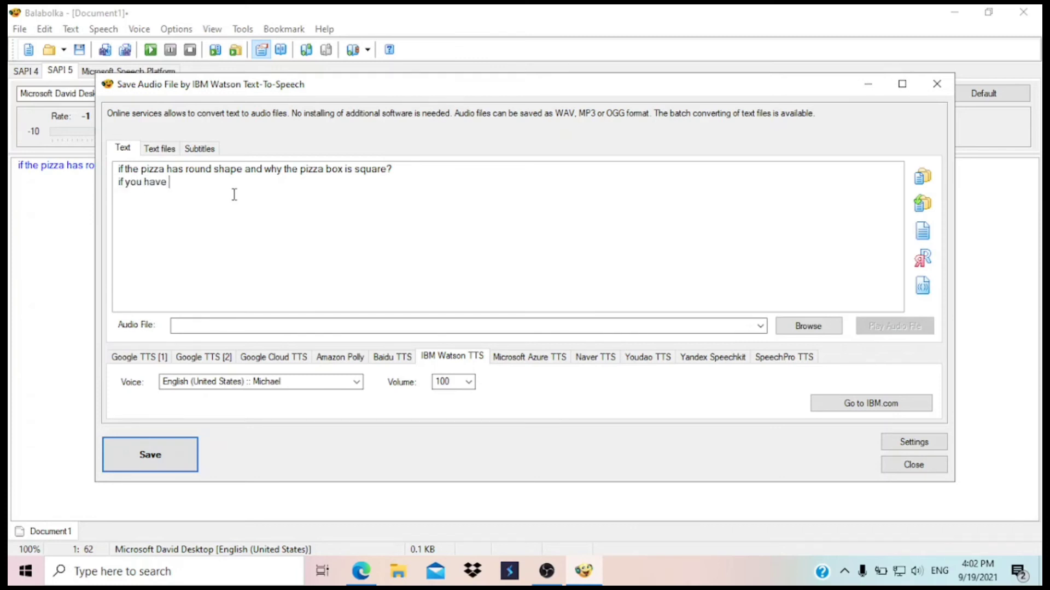
text( brain why isn't working )
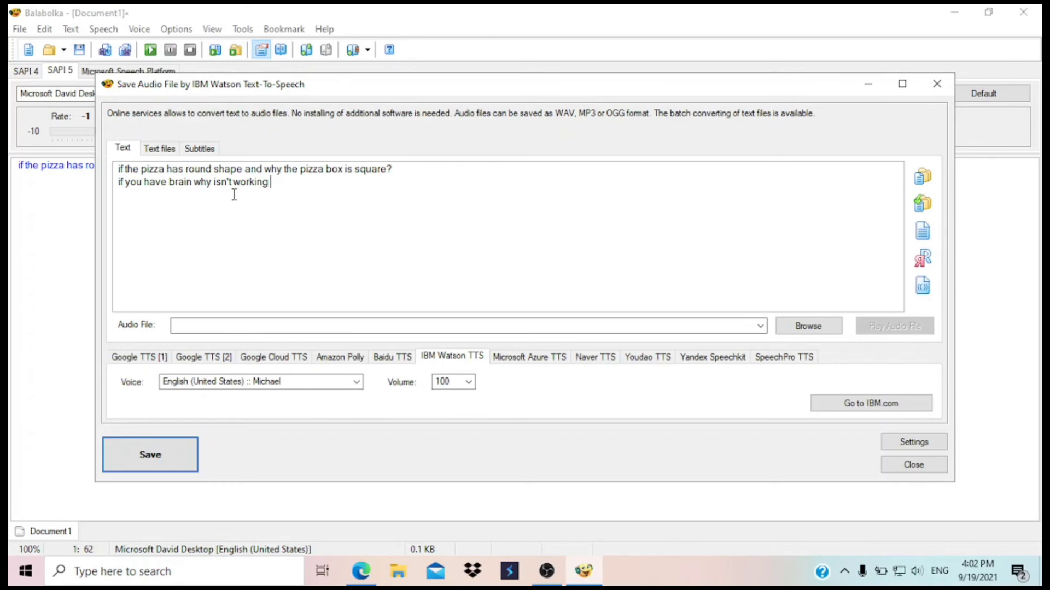
text(? lol)
- Name the audio file 11 and save the online speech to it
click(259, 328)
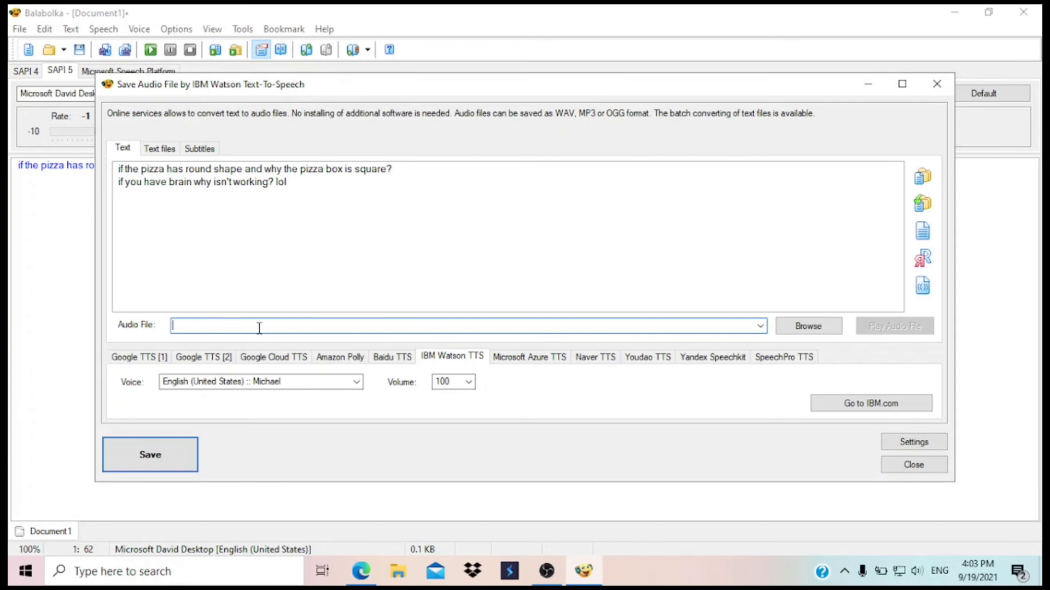
text(11)
click(166, 458)
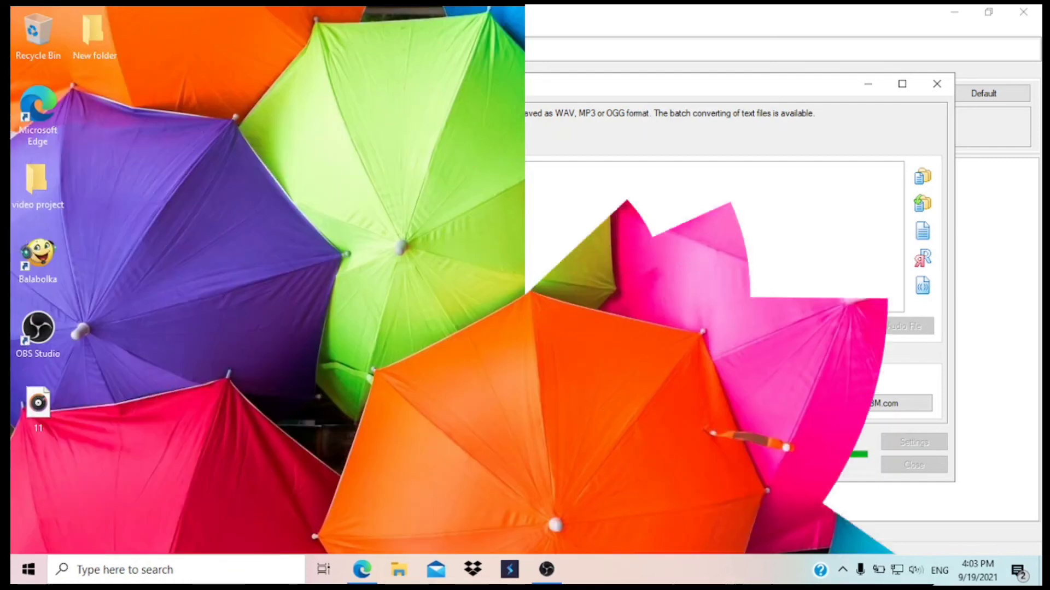
- Open the saved audio file 11 from the desktop to listen to it, and close the music player
double_click(51, 396)
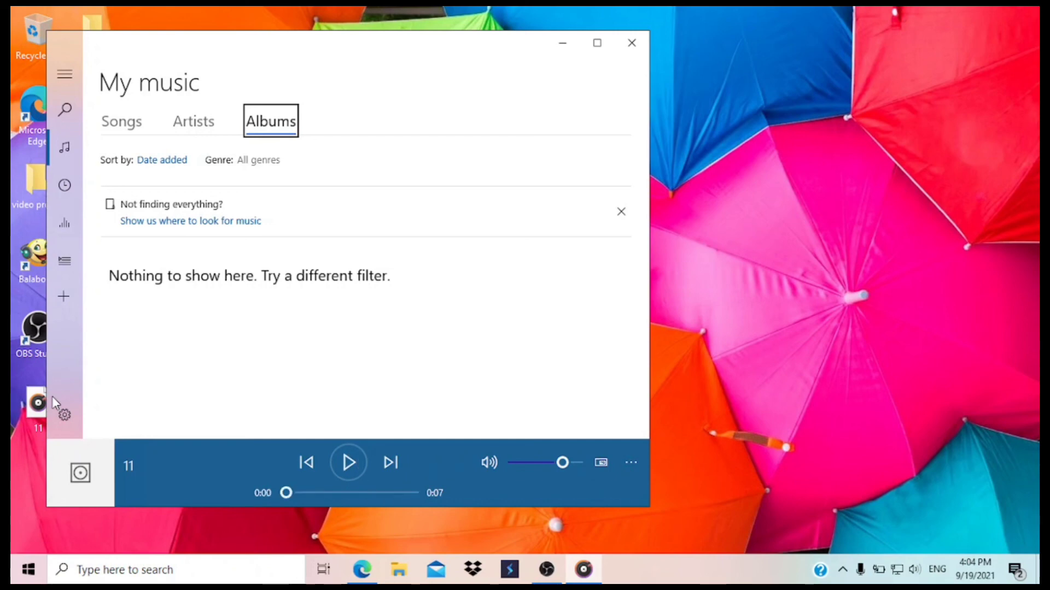
click(637, 46)
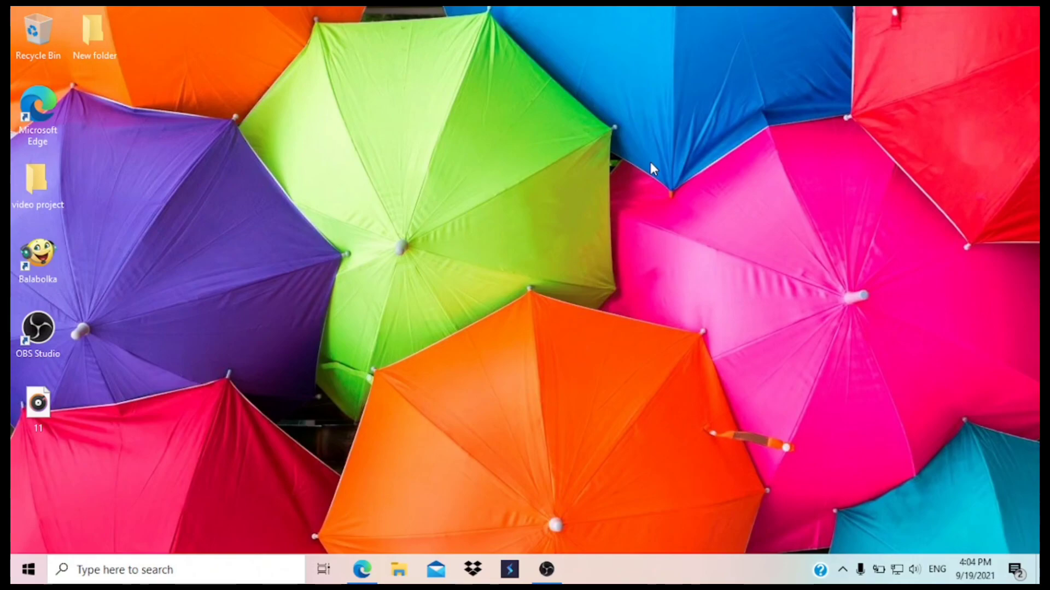